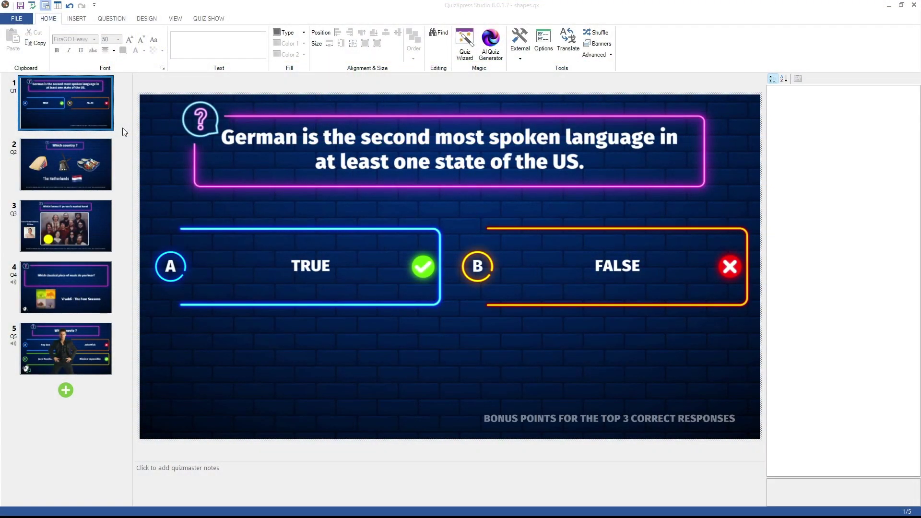
# - Add a text shape with the pasted North Dakota German fact and place it below TRUE and FALSE
pyautogui.click(77, 19)
pyautogui.click(93, 44)
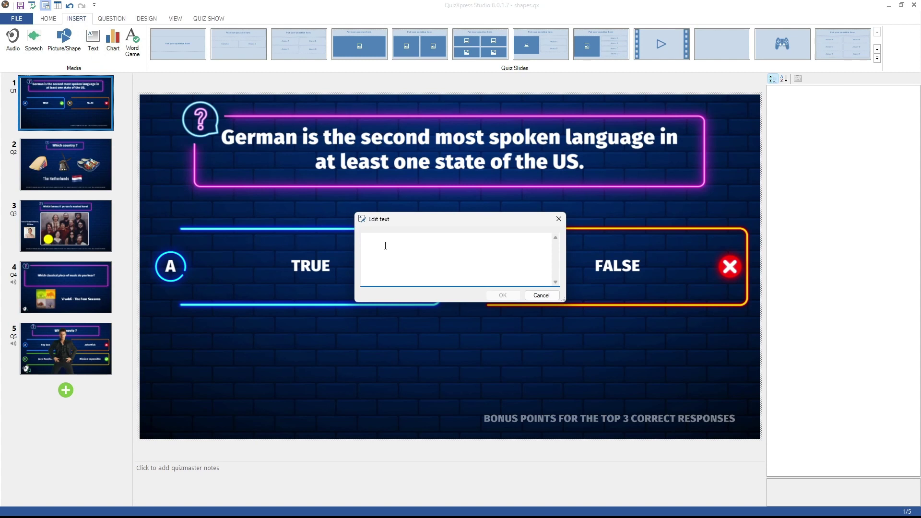
pyautogui.write('It is the second most spoken language in North Dakota (1.39% of its population) and is the third most spoken language in 16 other states.')
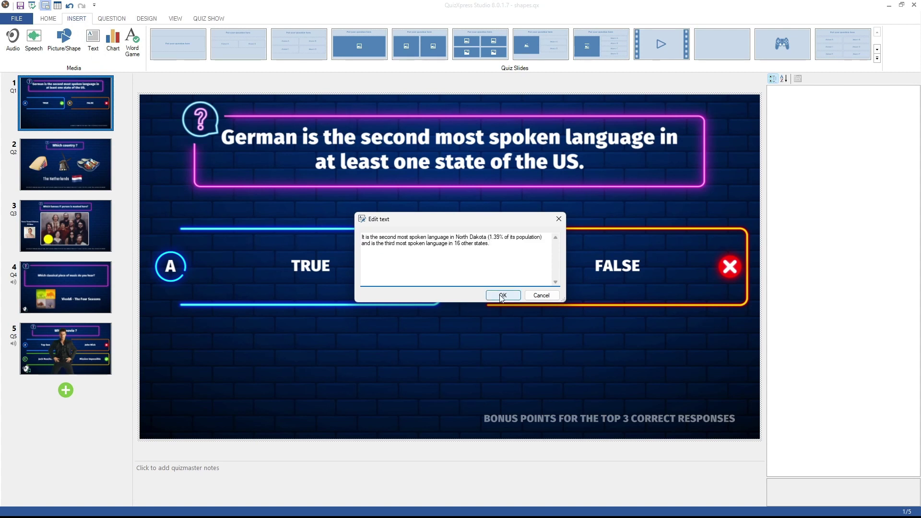
pyautogui.click(503, 296)
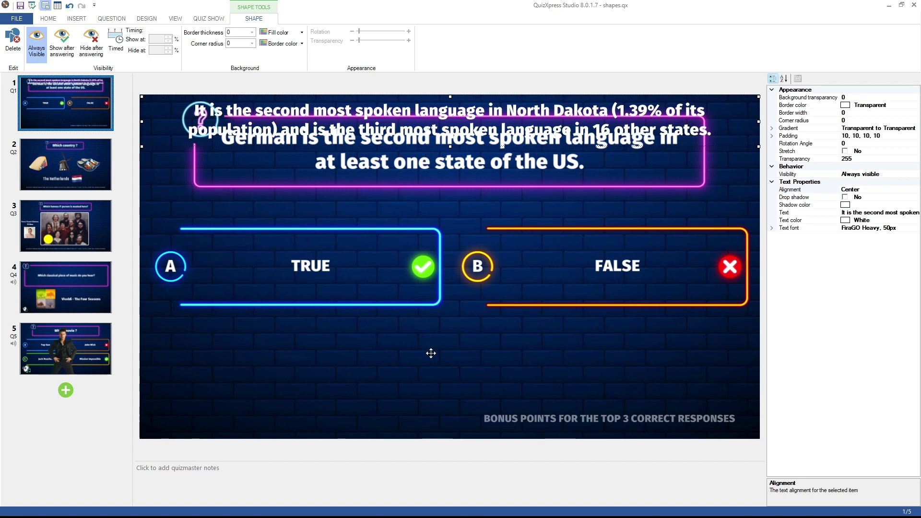
pyautogui.moveTo(432, 125); pyautogui.dragTo(426, 353)
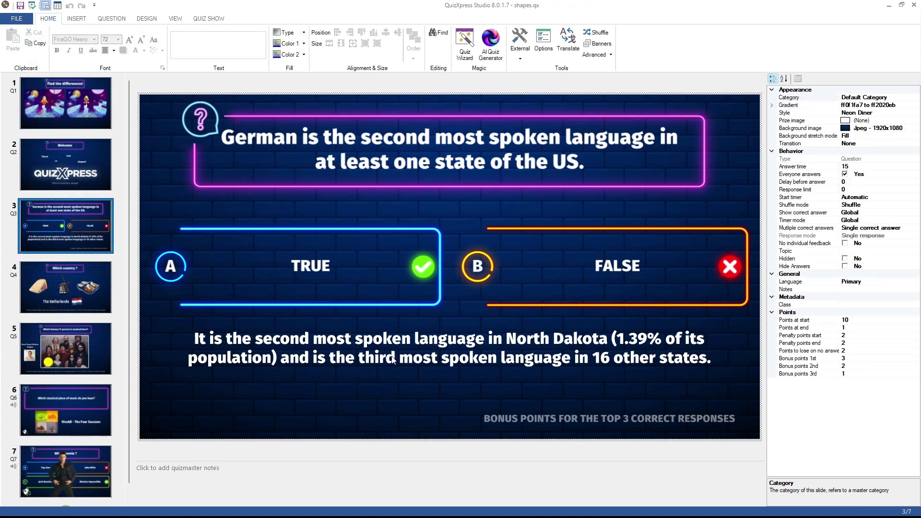
# - Give the North Dakota text box a border of thickness 6 and corner radius 10
pyautogui.click(425, 363)
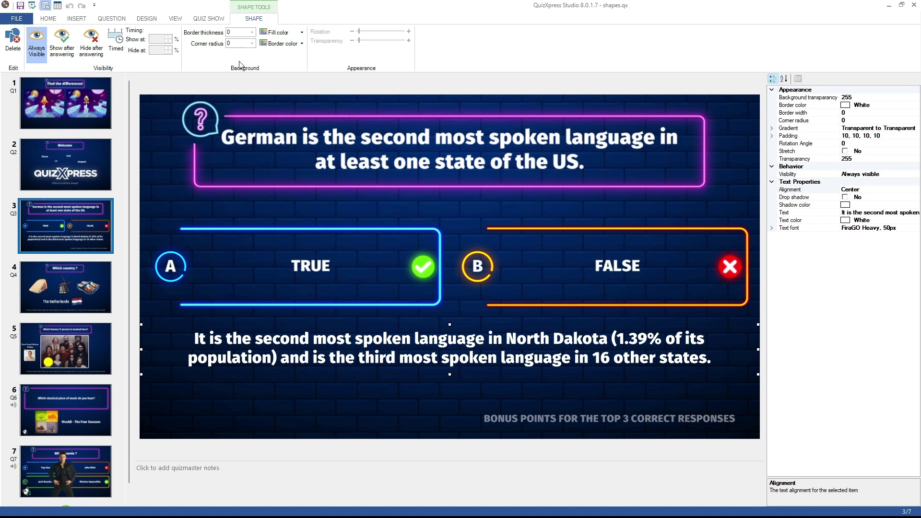
pyautogui.click(239, 33)
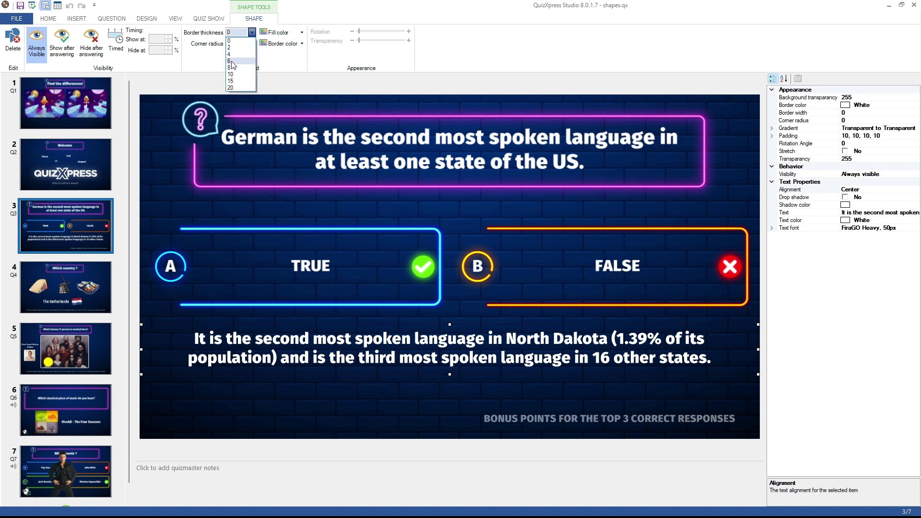
pyautogui.click(232, 59)
pyautogui.click(251, 43)
pyautogui.click(235, 59)
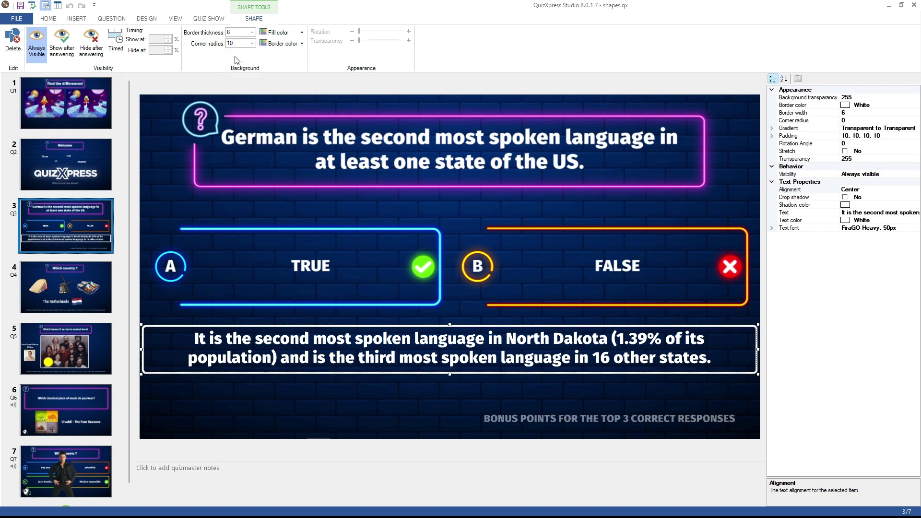
pyautogui.moveTo(358, 41)
pyautogui.mouseDown()
pyautogui.moveTo(401, 40)
pyautogui.moveTo(359, 41)
pyautogui.mouseUp()
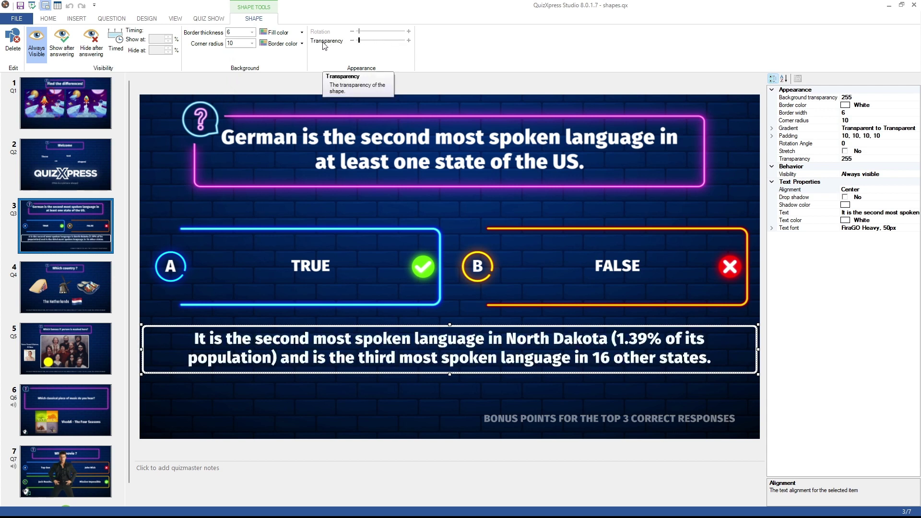
pyautogui.click(48, 18)
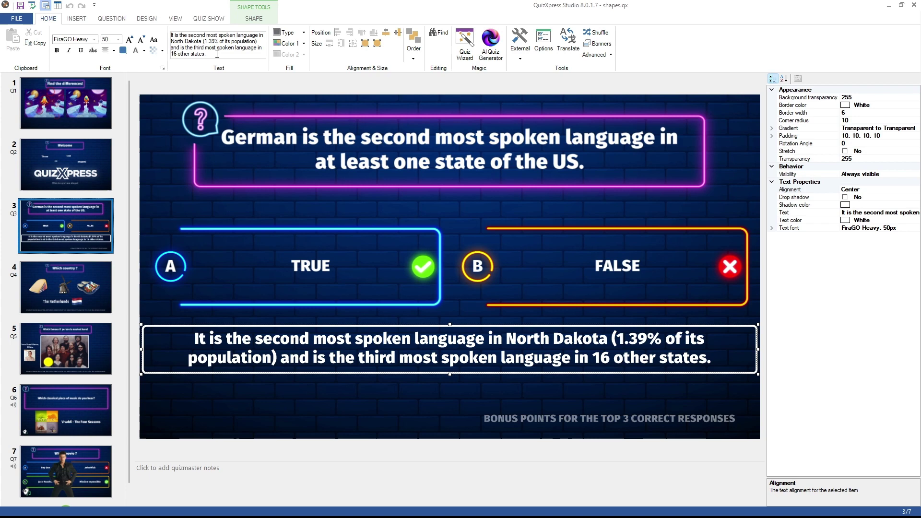
# - Deselect the text box and move to the 'Vivaldi - The Four Seasons' slide
pyautogui.click(234, 208)
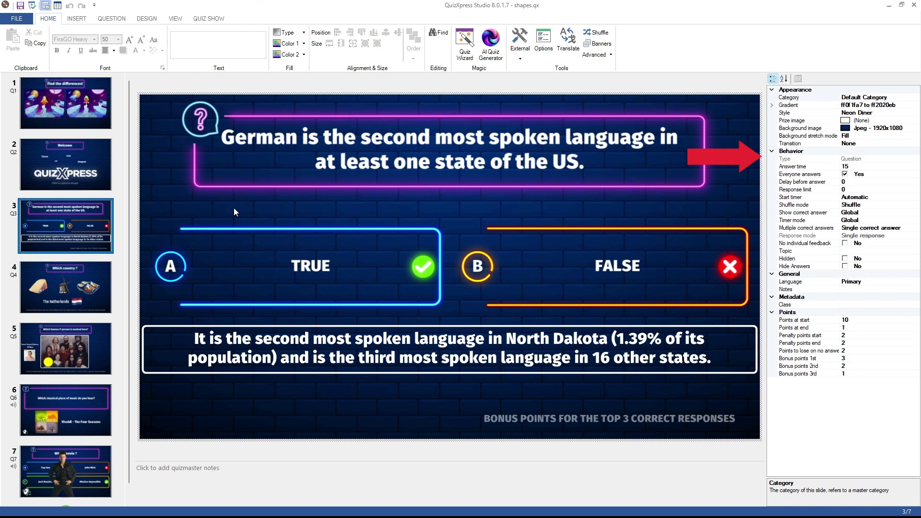
pyautogui.click(175, 18)
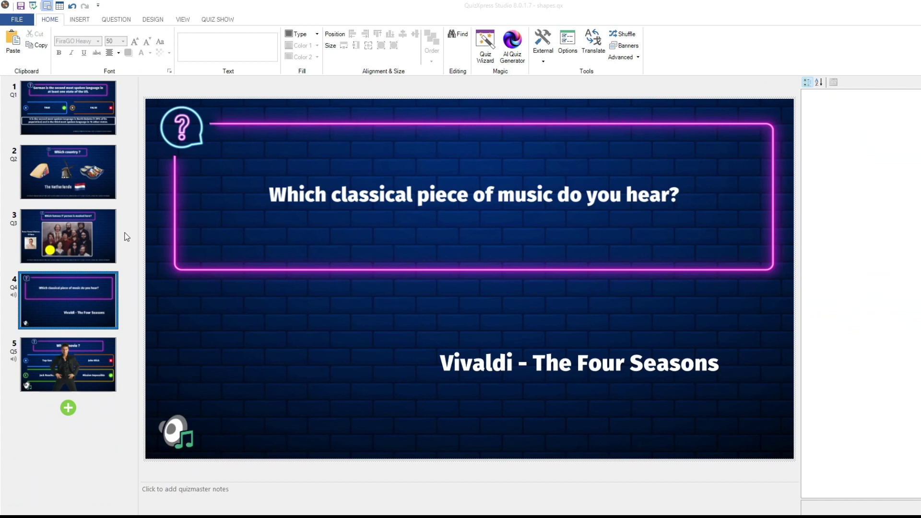
# - Insert the vivaldi picture shape, resize it and place it beside the answer text
pyautogui.click(79, 20)
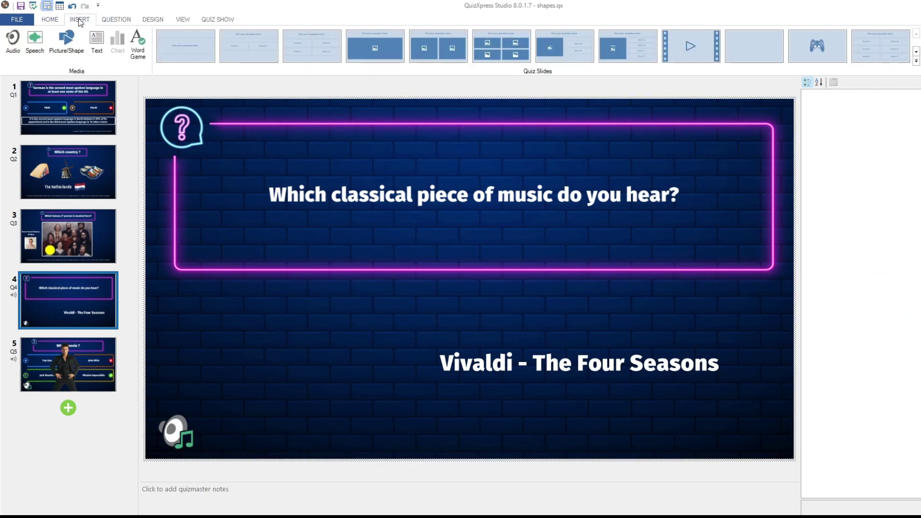
pyautogui.click(67, 45)
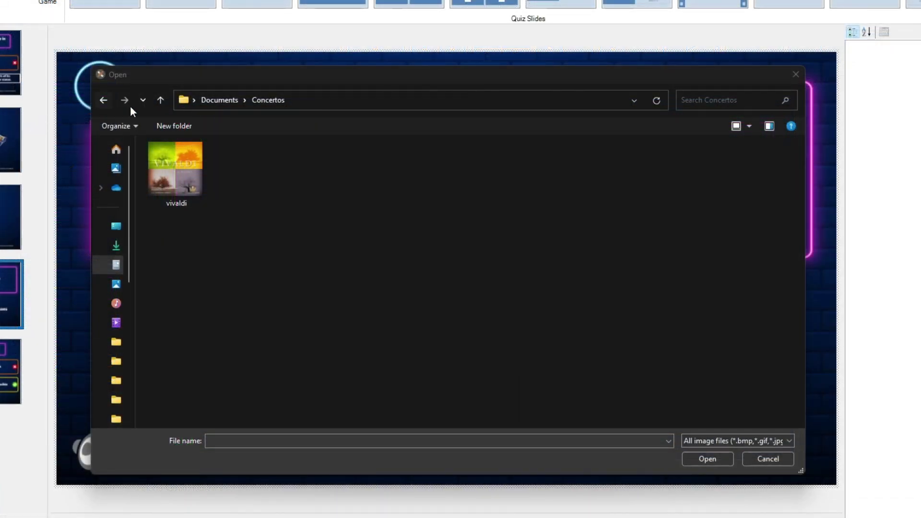
pyautogui.doubleClick(171, 166)
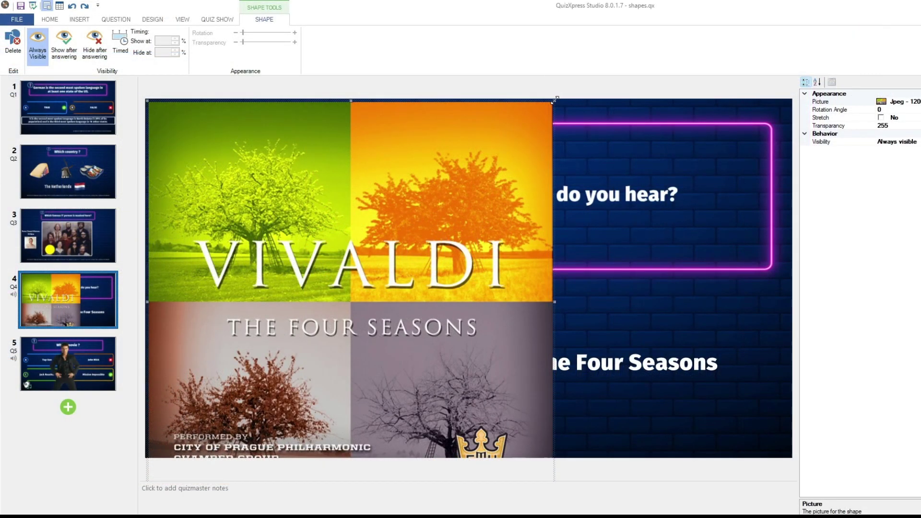
pyautogui.hotkey('ctrl', 'z')
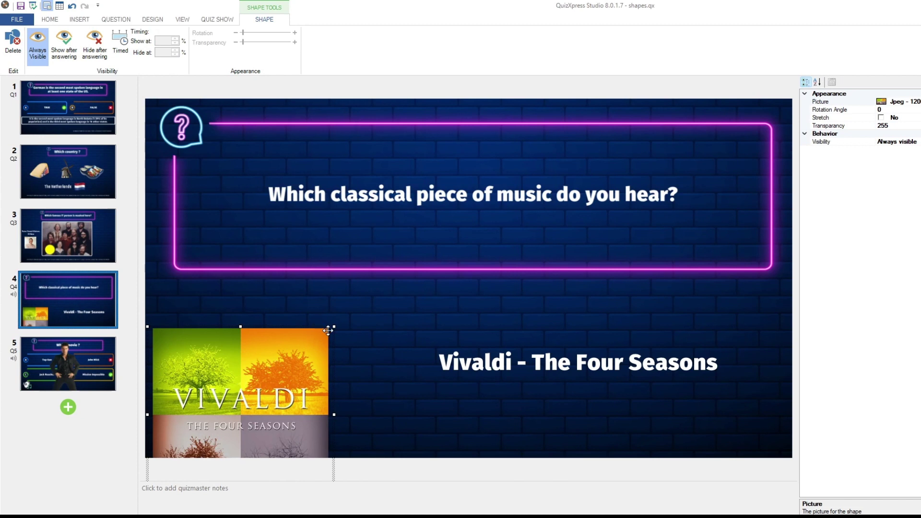
pyautogui.hotkey('ctrl', 'y')
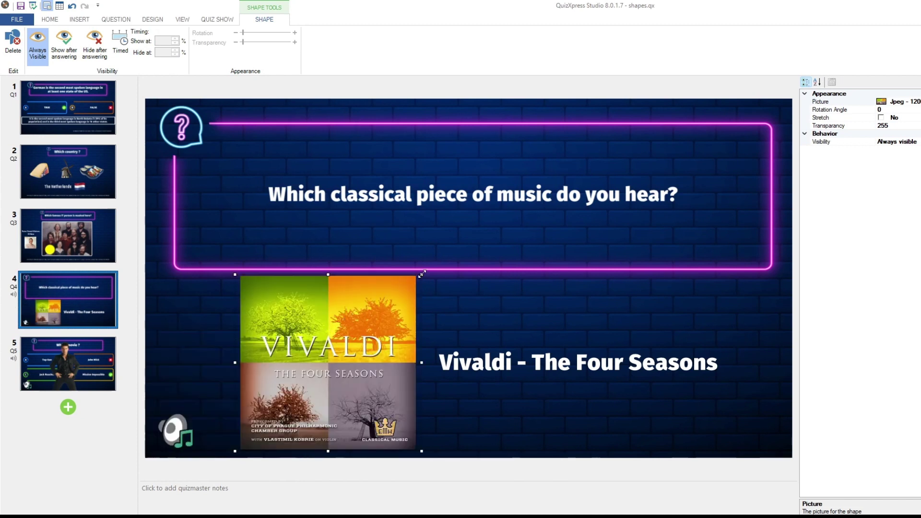
pyautogui.moveTo(315, 385); pyautogui.dragTo(321, 379)
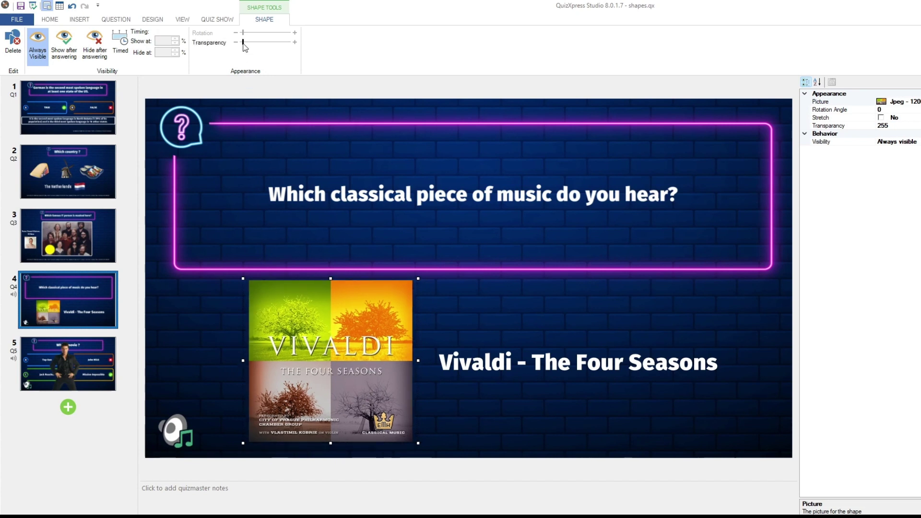
# - Set the Vivaldi picture's visibility to Show after answering
pyautogui.click(244, 42)
pyautogui.moveTo(243, 42); pyautogui.dragTo(237, 34)
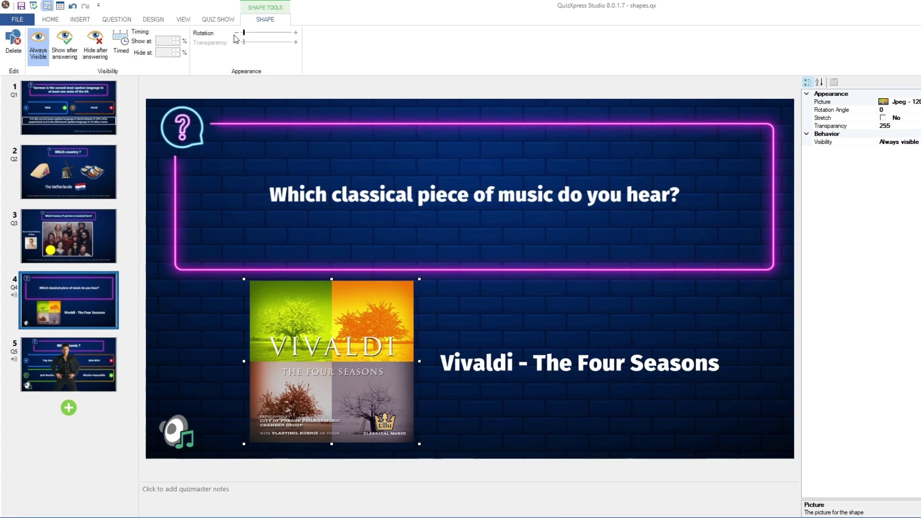
pyautogui.click(125, 216)
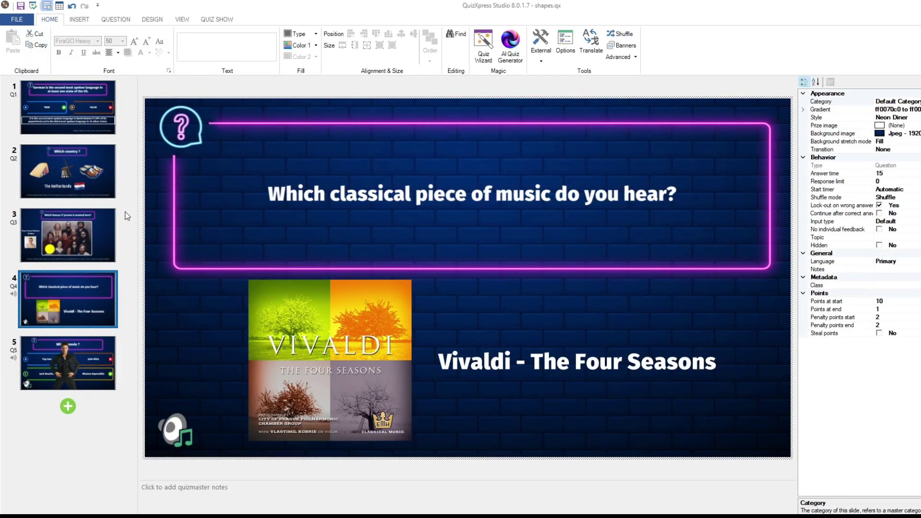
pyautogui.click(325, 341)
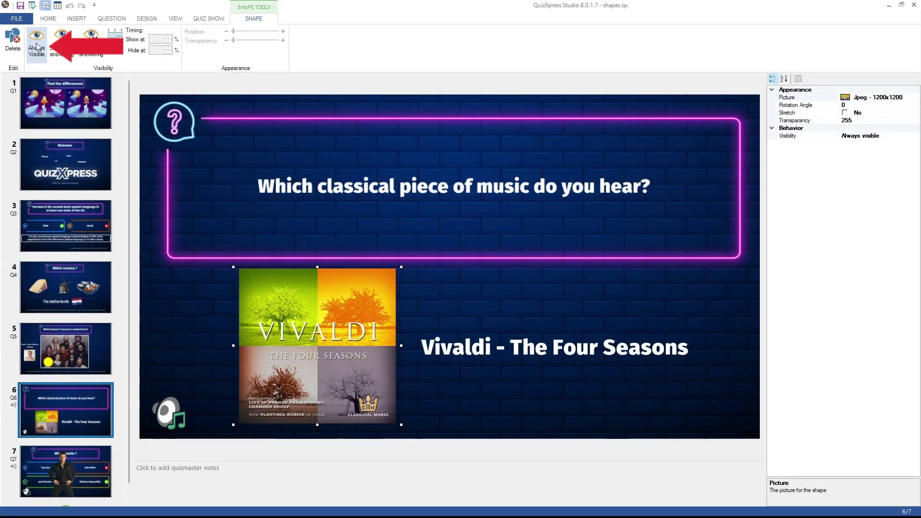
pyautogui.click(36, 47)
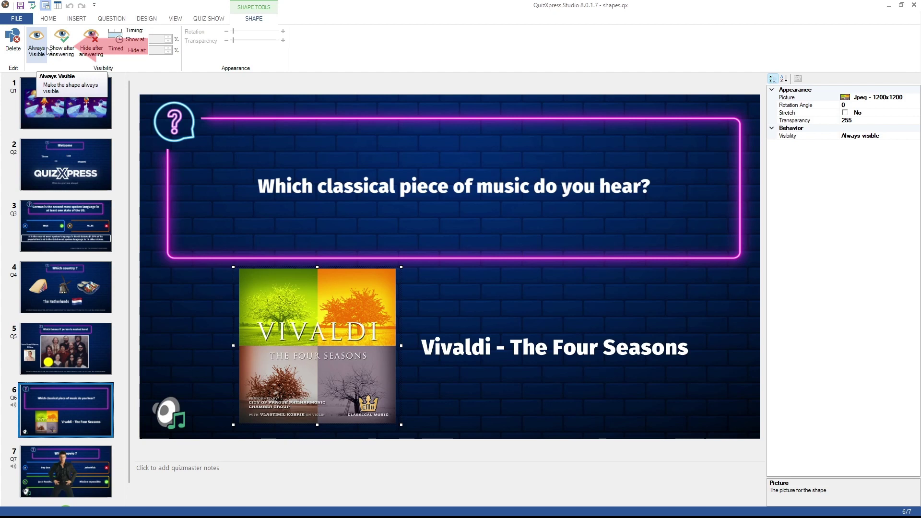
pyautogui.click(62, 48)
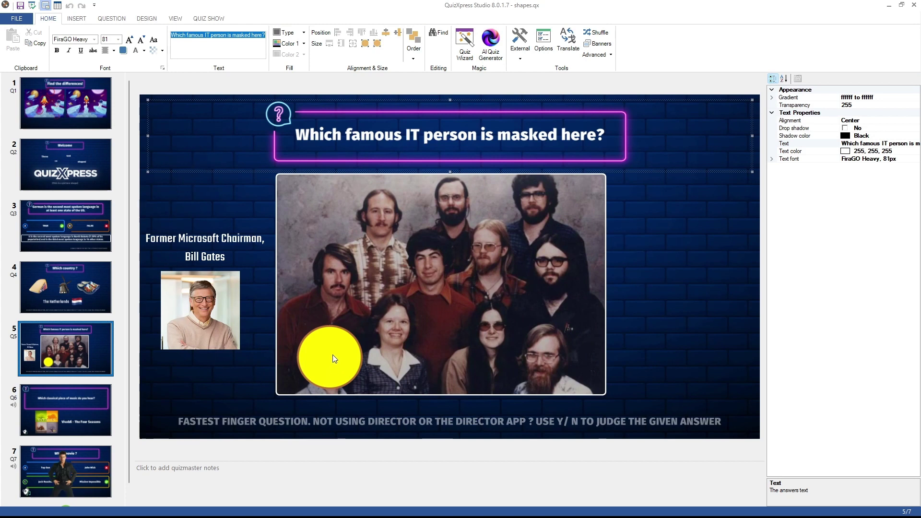
# - Check the visibility settings of the yellow circle, Bill Gates caption and Bill Gates photo
pyautogui.click(333, 355)
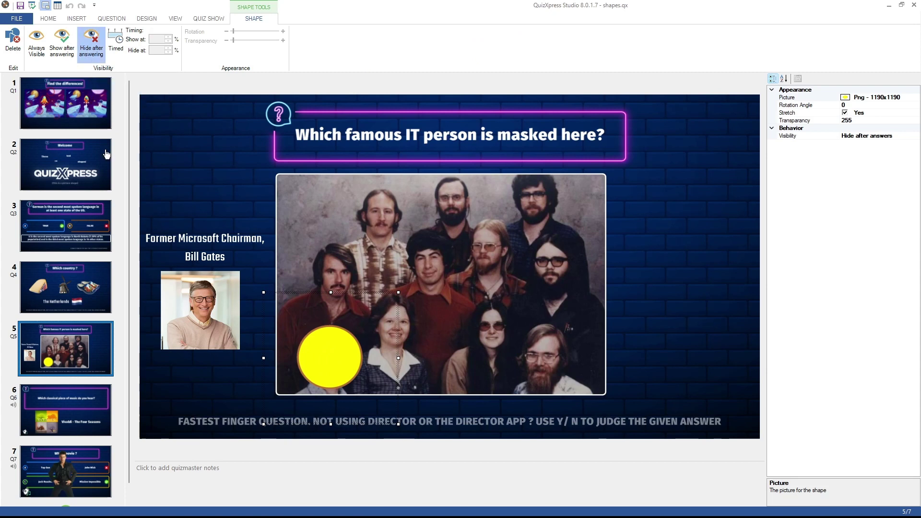
pyautogui.click(188, 239)
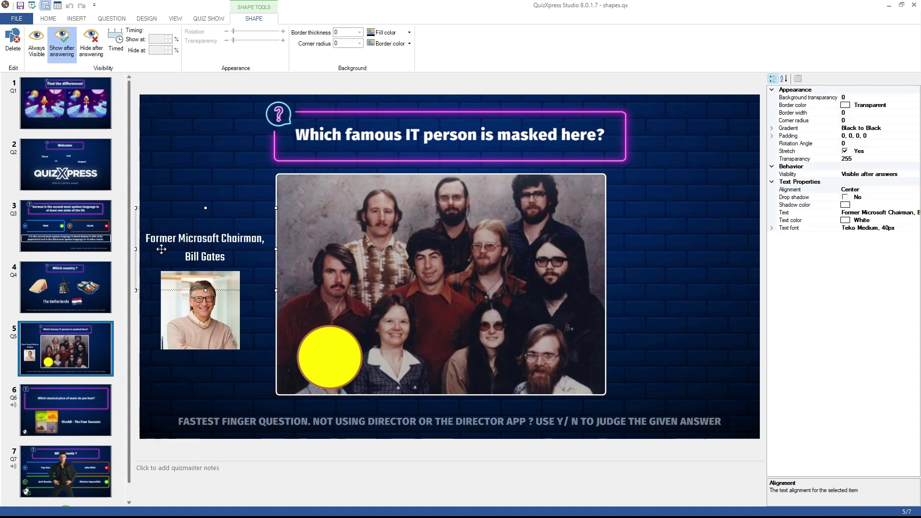
pyautogui.click(194, 310)
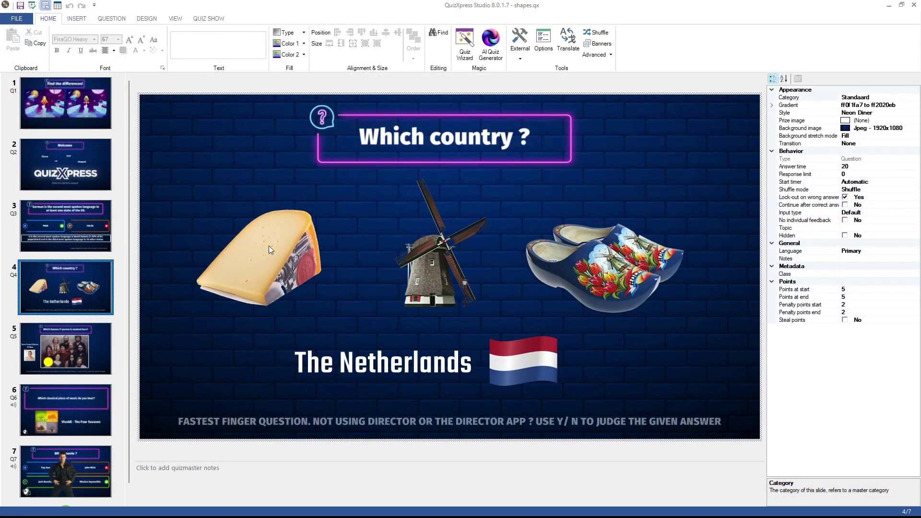
pyautogui.click(269, 246)
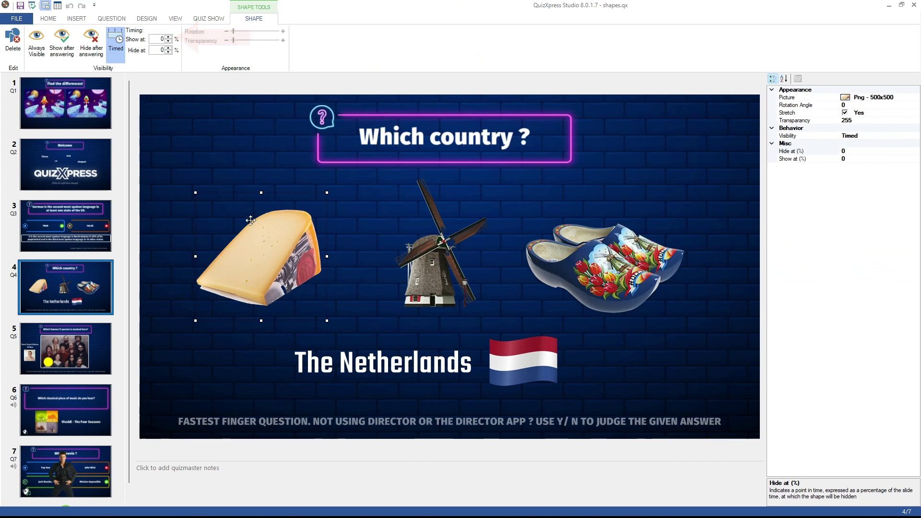
pyautogui.click(432, 256)
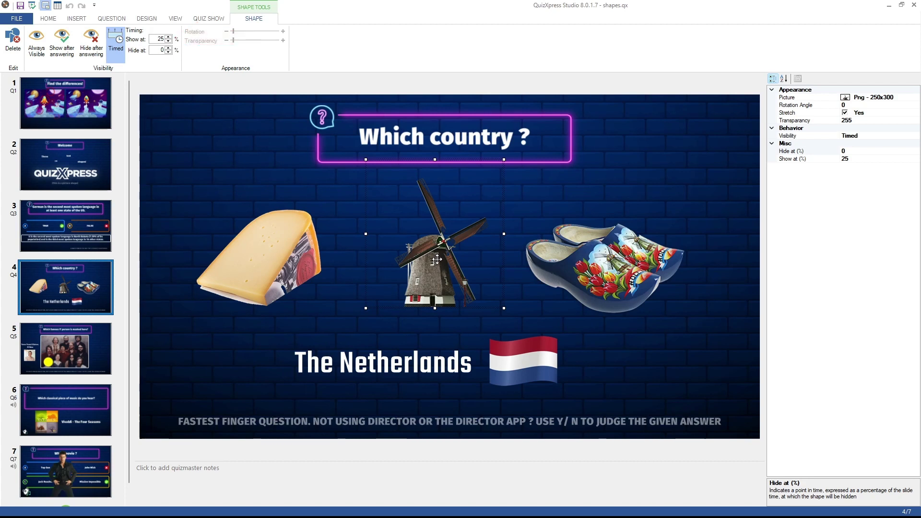
pyautogui.click(605, 250)
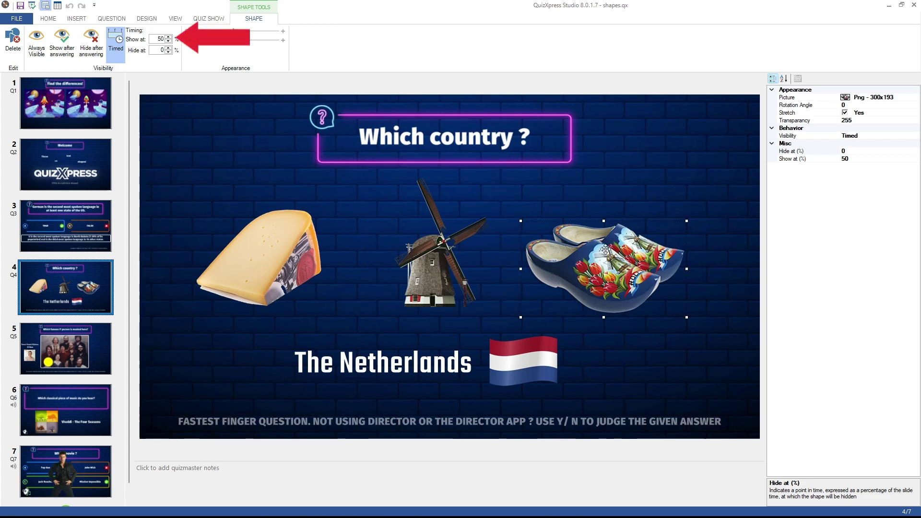